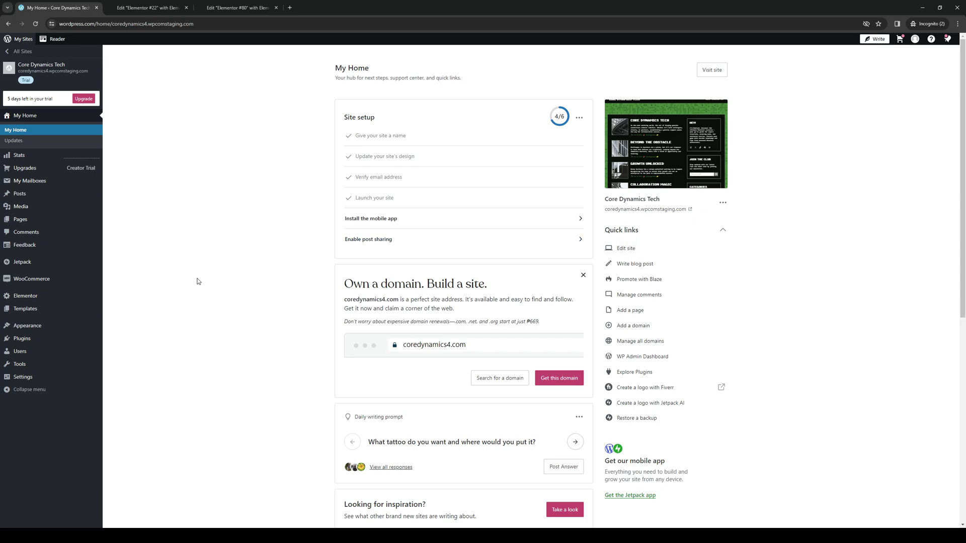
- Return to the Elementor #22 editor and scroll down to the empty drop zone below the video
mouse_move(46, 225)
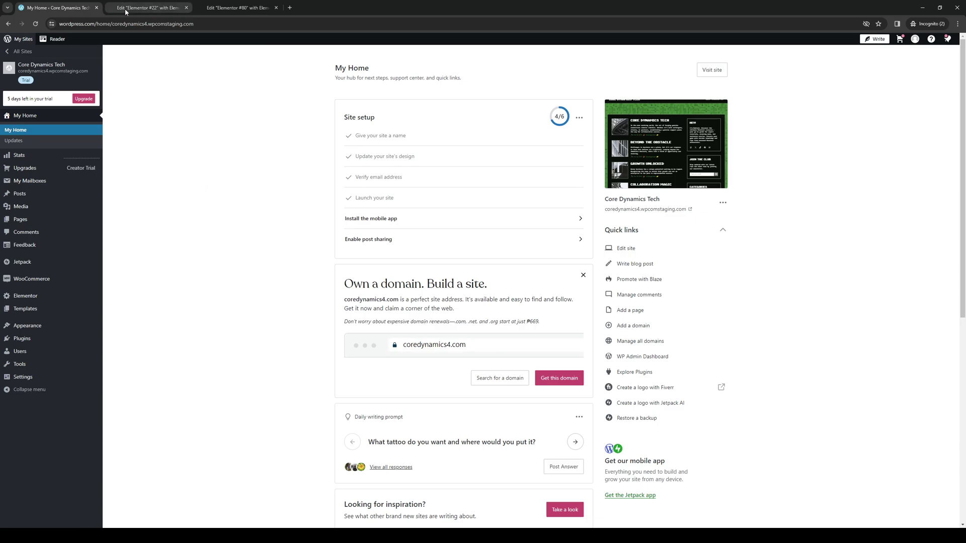
left_click(152, 4)
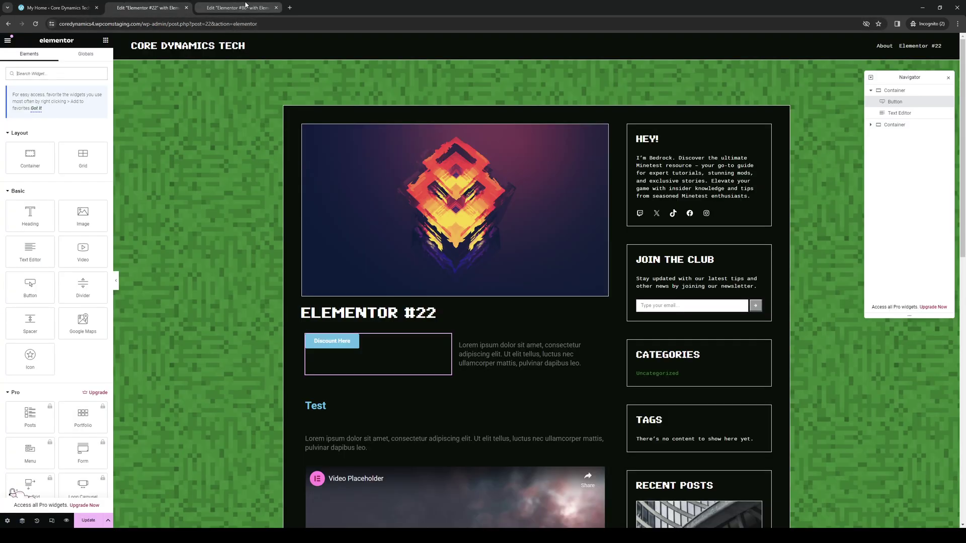
left_click(237, 7)
left_click(149, 8)
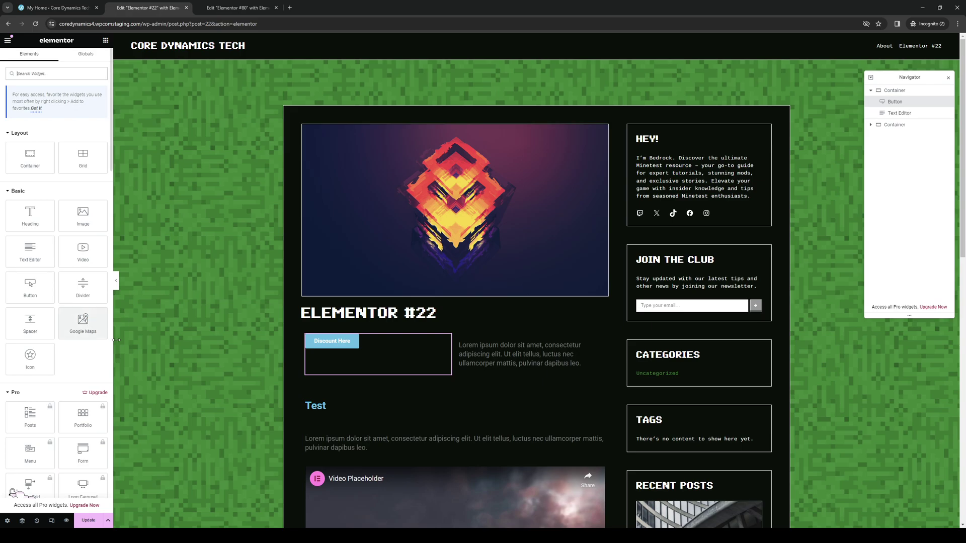
scroll(439, 292, "down", 3)
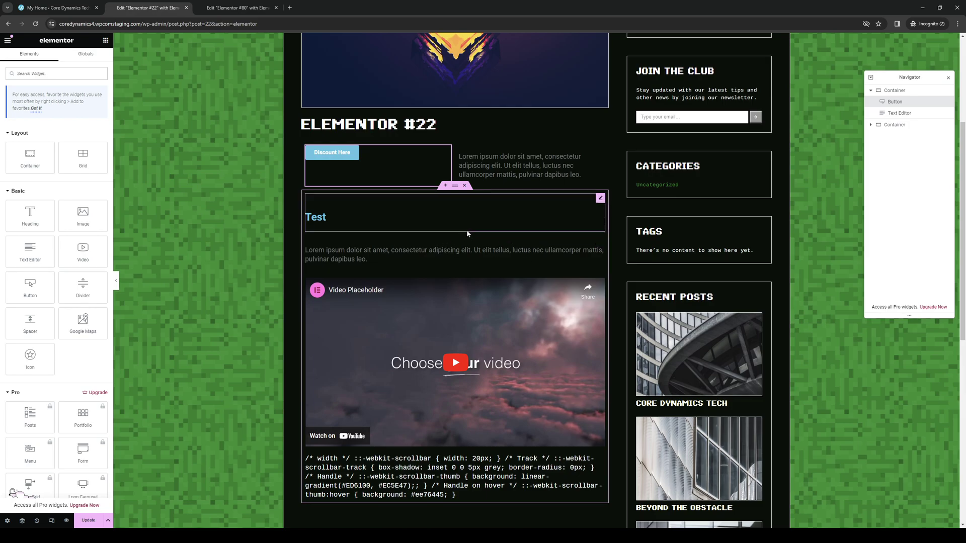
scroll(467, 228, "down", 4)
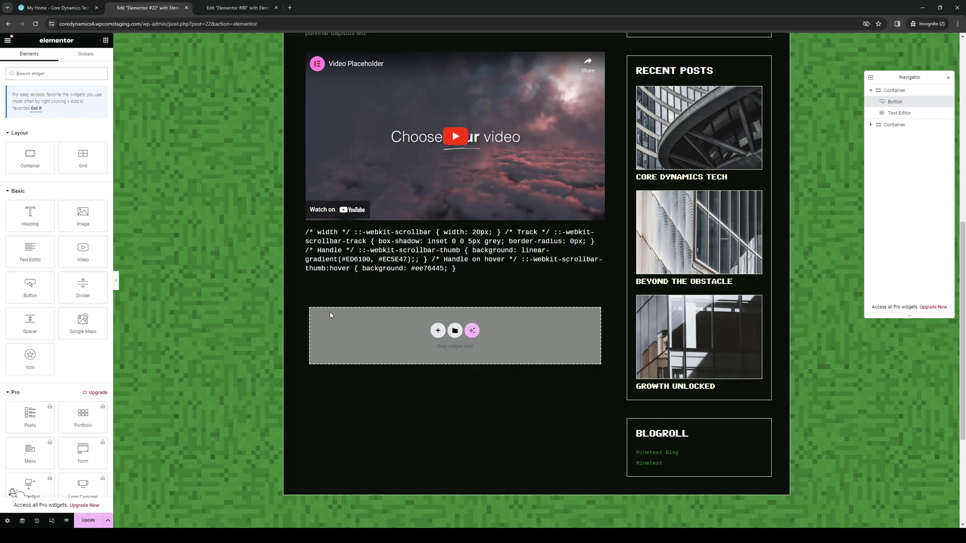
- Insert a 2x2 Grid container below the scrollbar CSS text, then return to the Elements list
left_click(438, 331)
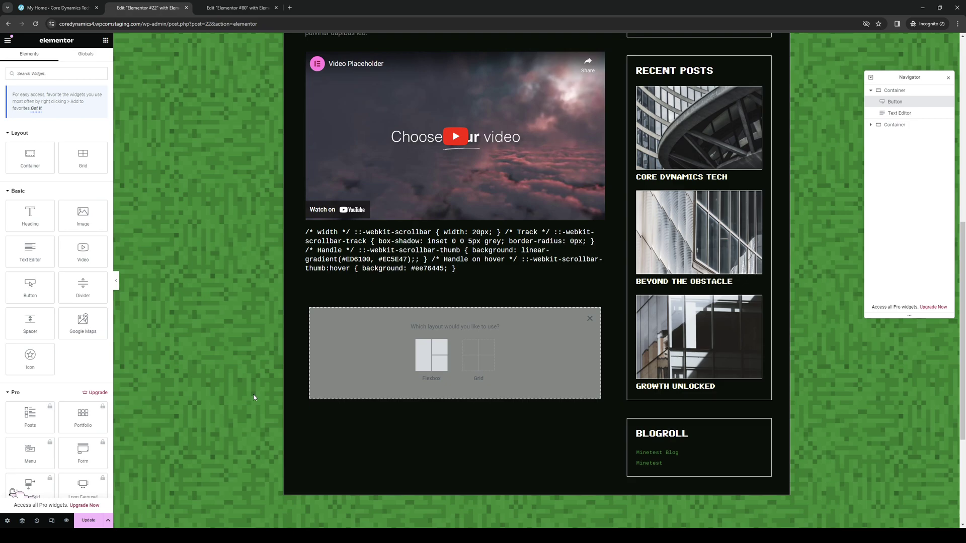
left_click(485, 359)
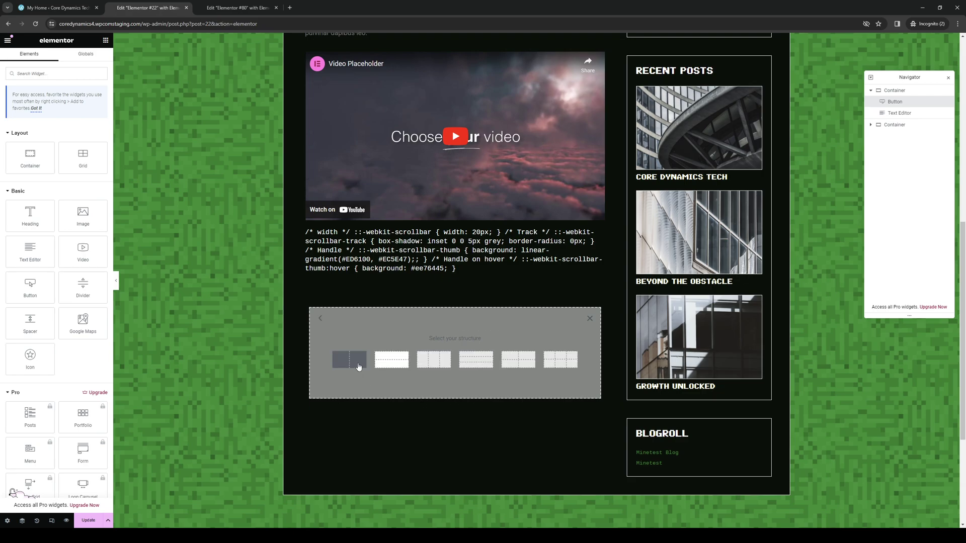
left_click(519, 363)
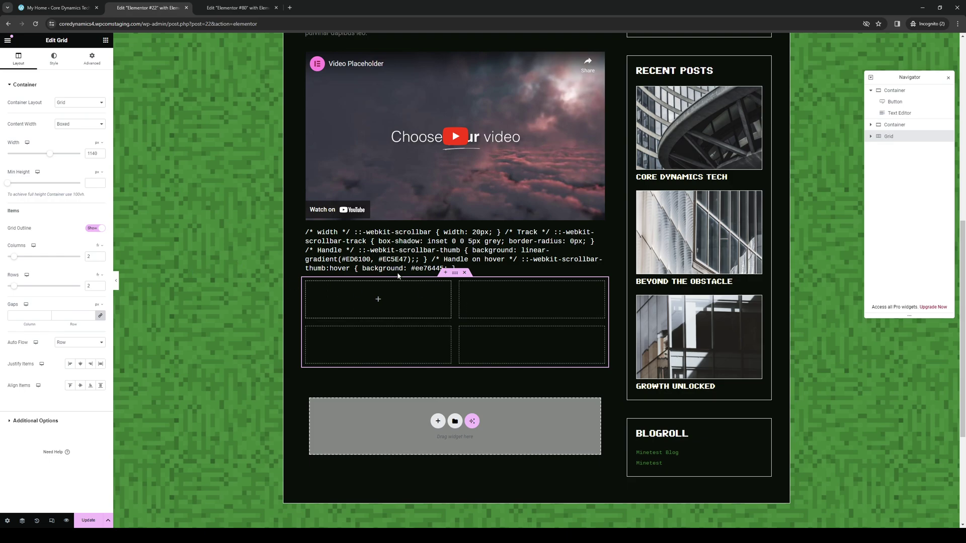
left_click(105, 40)
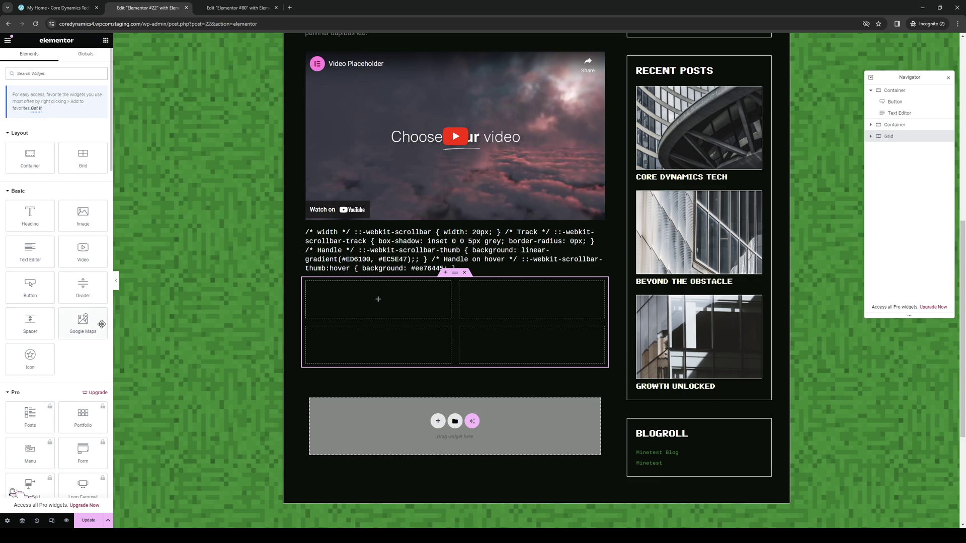
- Search 'goog' and drop the Google Maps widget into the grid's first cell
left_click(49, 74)
type("google")
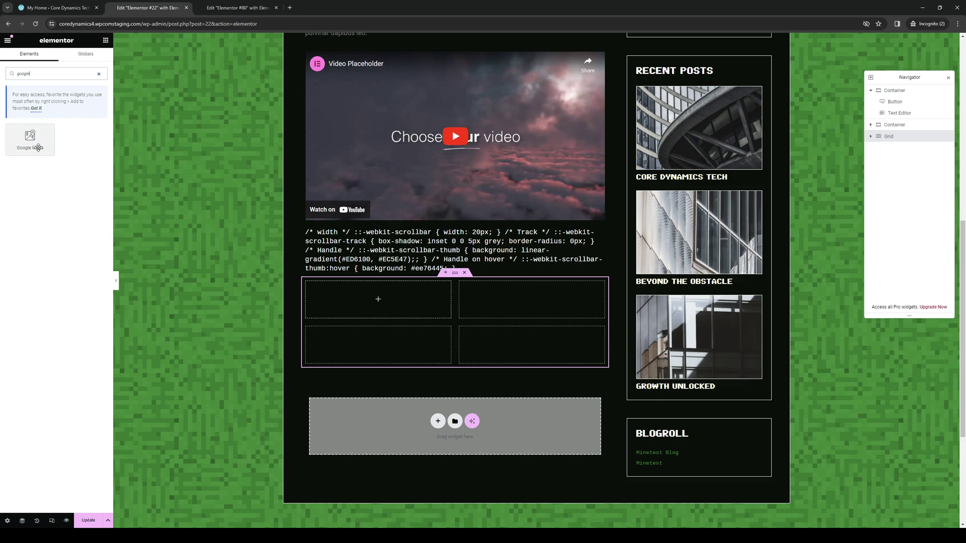
left_click_drag(31, 138, 383, 302)
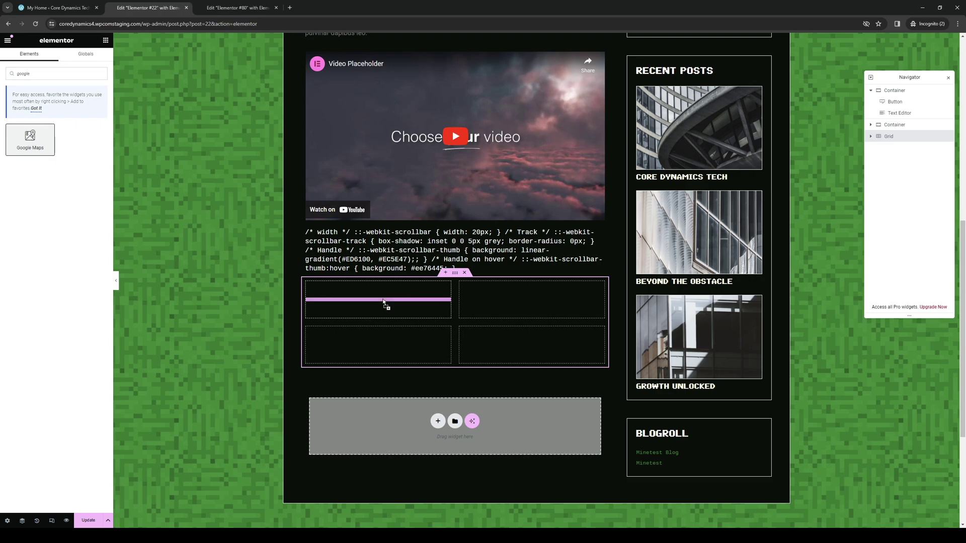
left_click_drag(384, 302, 385, 302)
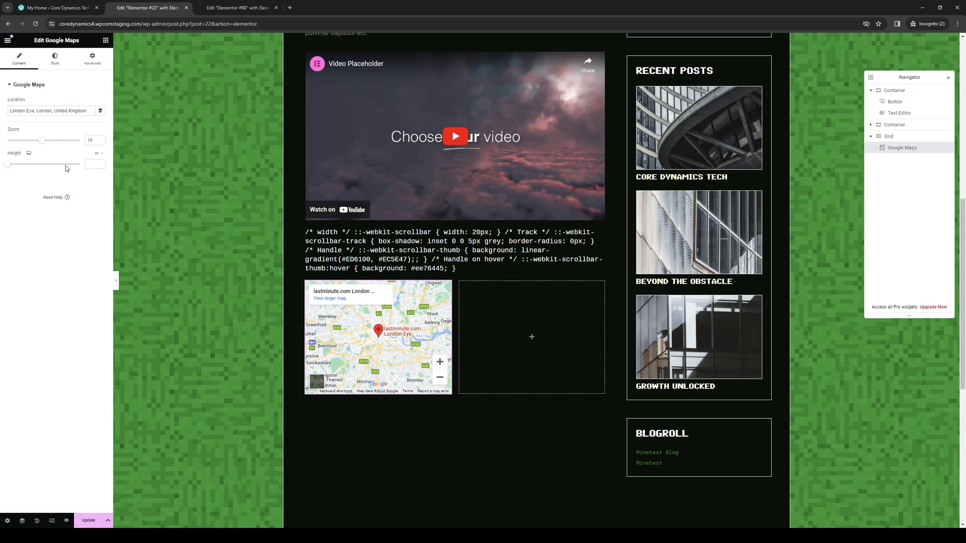
- Leave the map zoom at 10 and raise the map height to 548 px
mouse_move(42, 146)
left_mouse_down()
mouse_move(34, 145)
mouse_move(46, 146)
left_mouse_up()
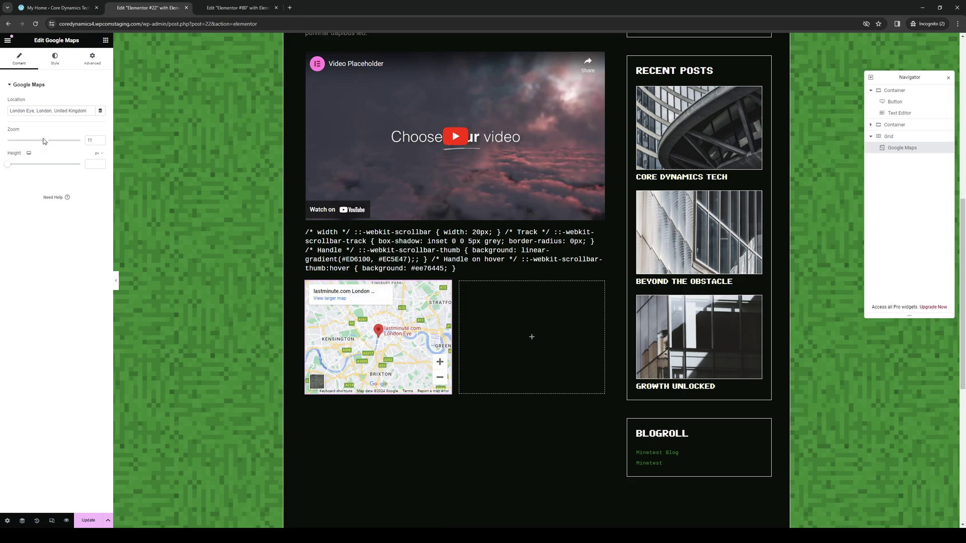
left_click_drag(45, 142, 11, 144)
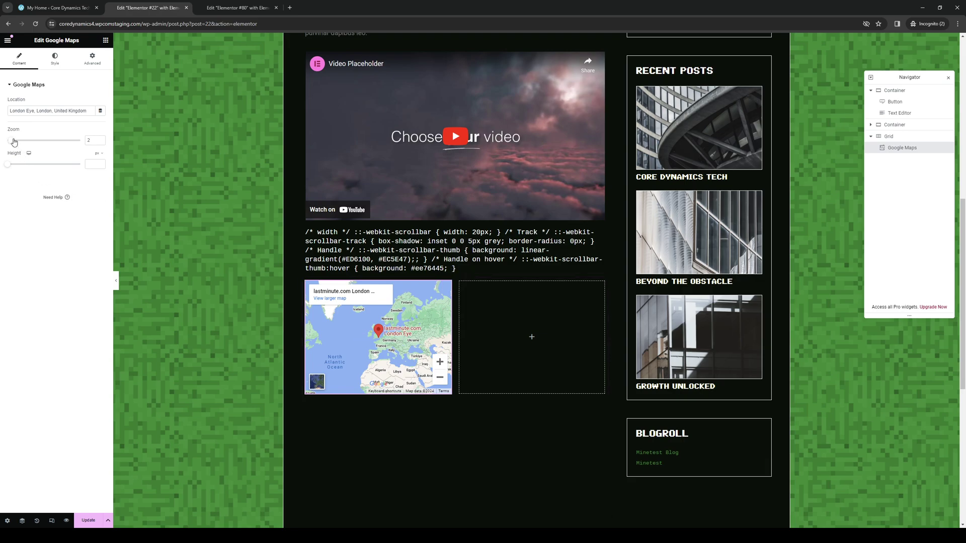
left_click_drag(11, 141, 42, 141)
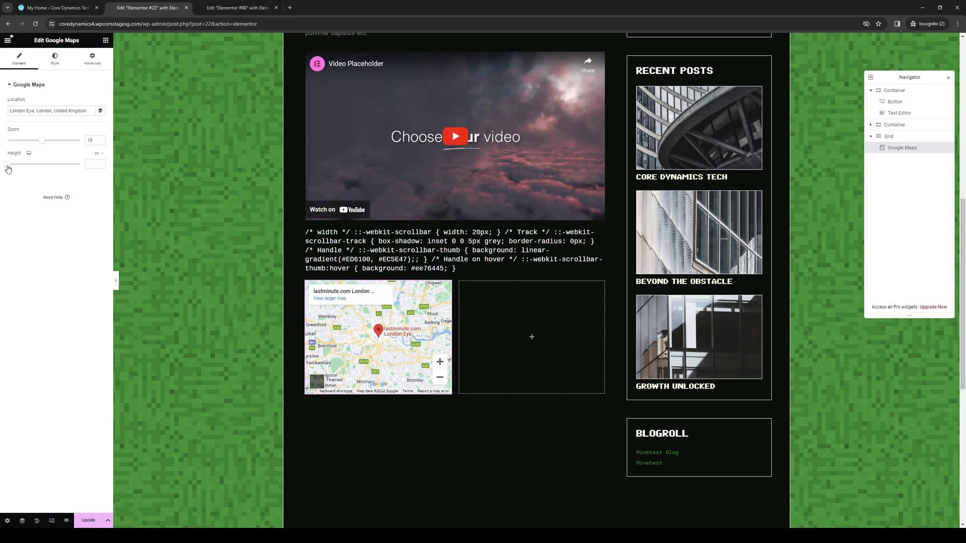
left_click_drag(7, 166, 40, 169)
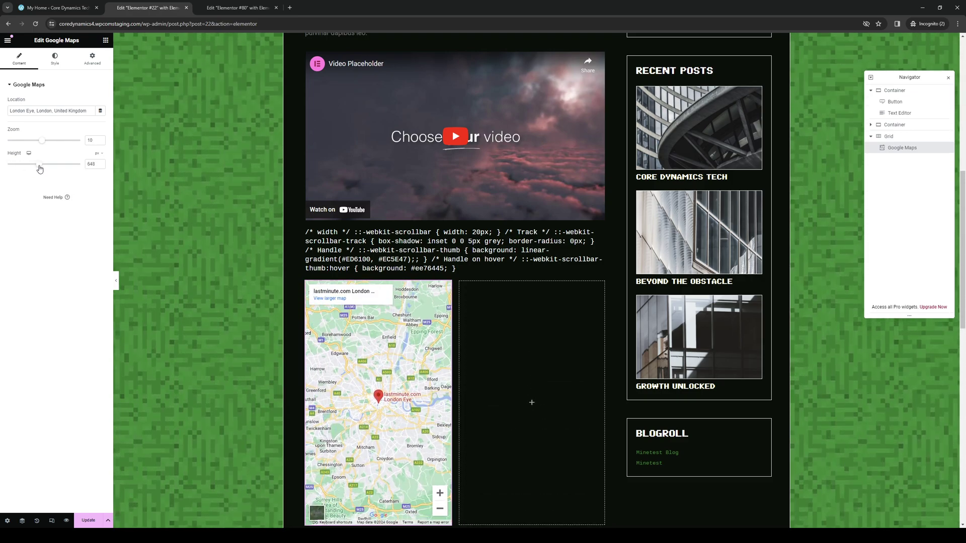
scroll(502, 419, "down", 2)
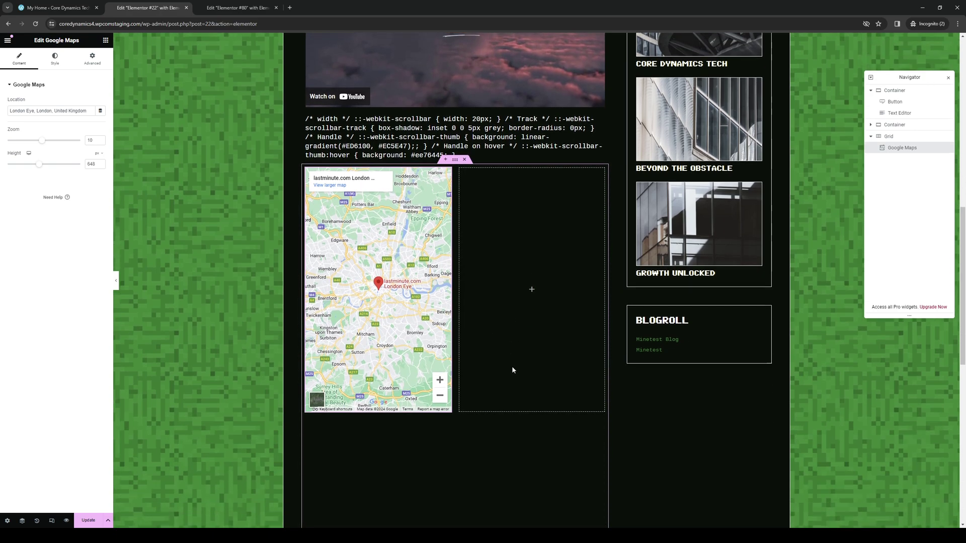
- In Advanced, give the map a linked 3 px margin and 2 px padding on all sides
left_click(55, 59)
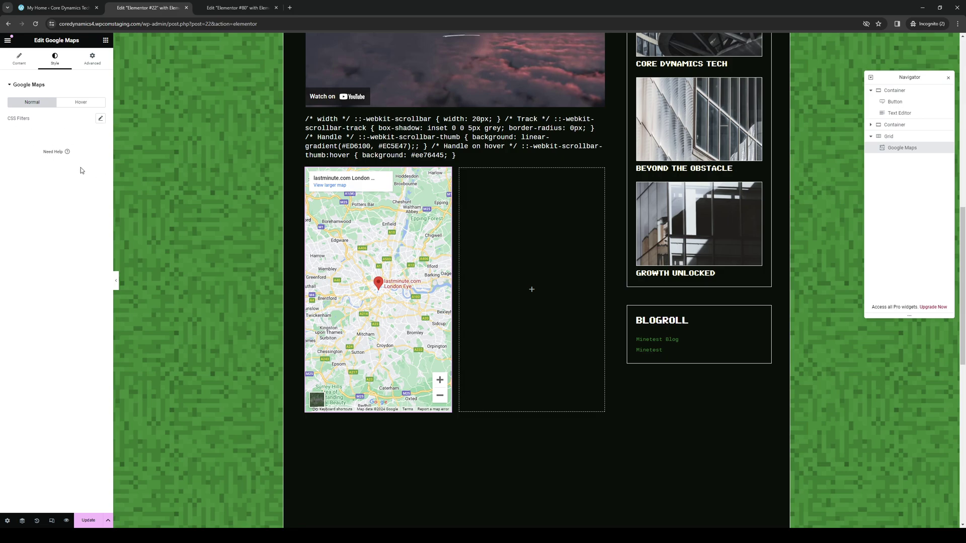
left_click(88, 62)
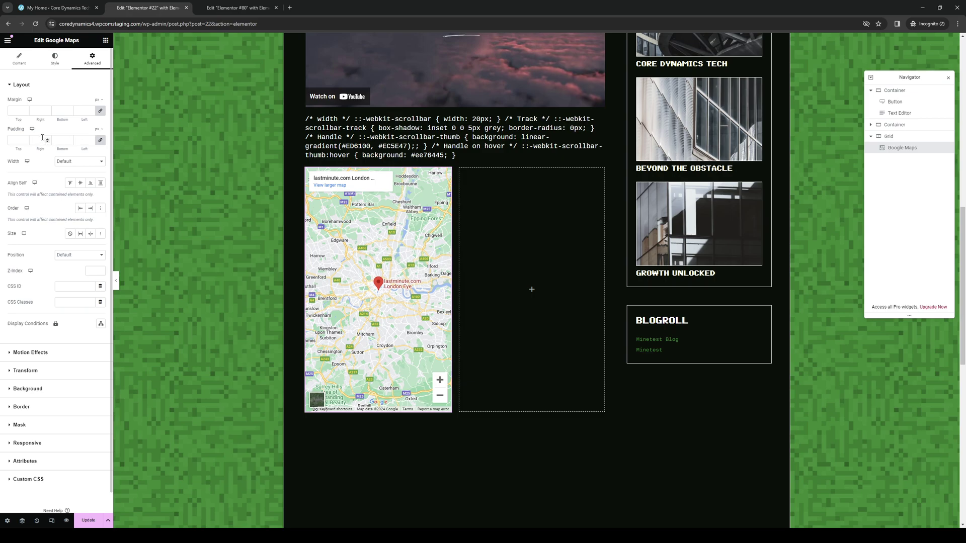
left_click(25, 109)
left_click(25, 110)
left_click(25, 110)
left_click(25, 109)
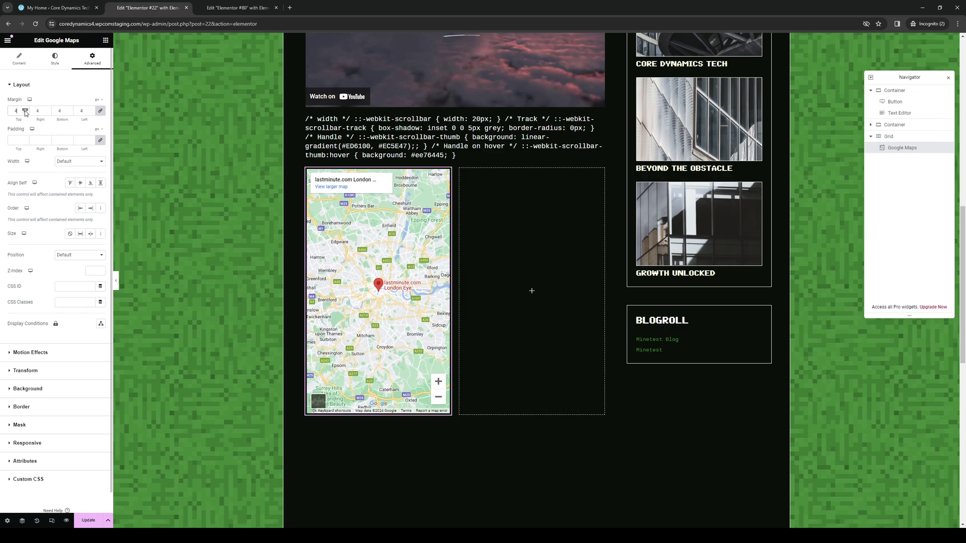
left_click(25, 109)
left_click(25, 110)
left_click(25, 113)
left_click(25, 112)
left_click(25, 112)
left_click(47, 140)
left_click(48, 140)
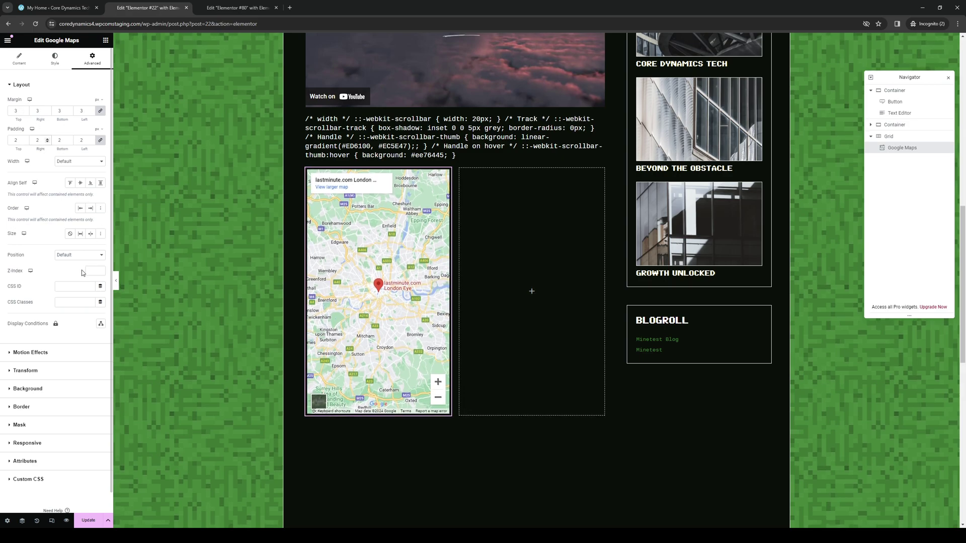
- Set the map's size to Grow so it fills its grid cell
left_click(81, 236)
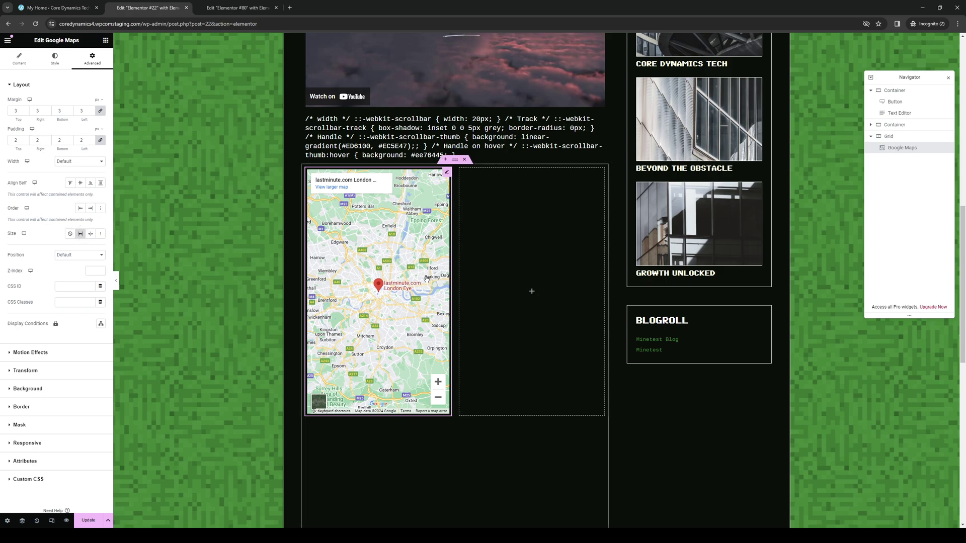
scroll(446, 283, "right", 5)
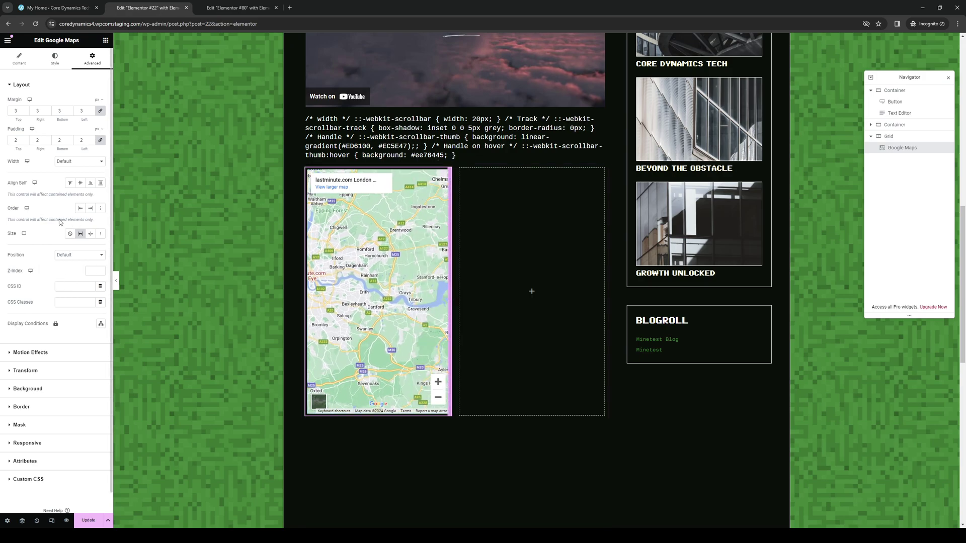
left_click(19, 59)
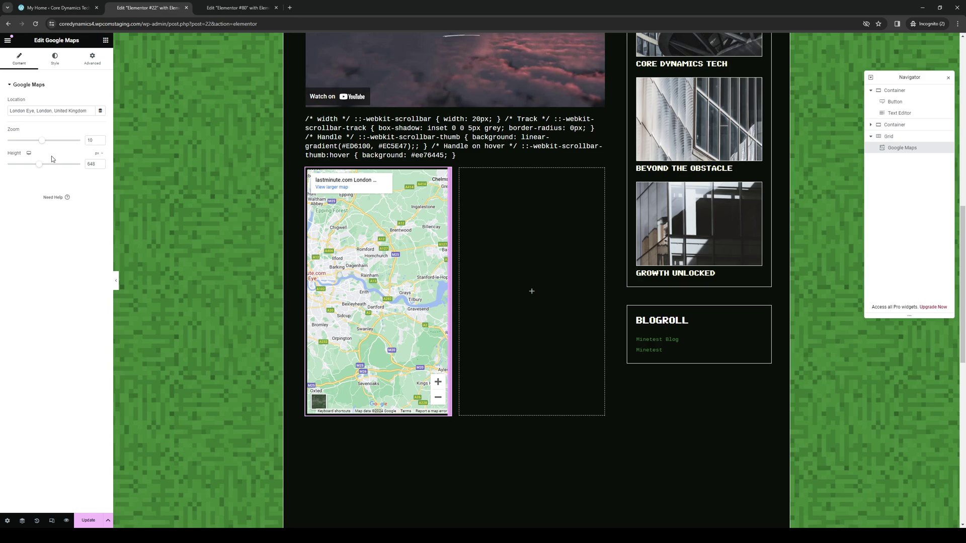
- Replace the map location 'London Eye' with 'los angeles'
left_click_drag(90, 112, 1, 115)
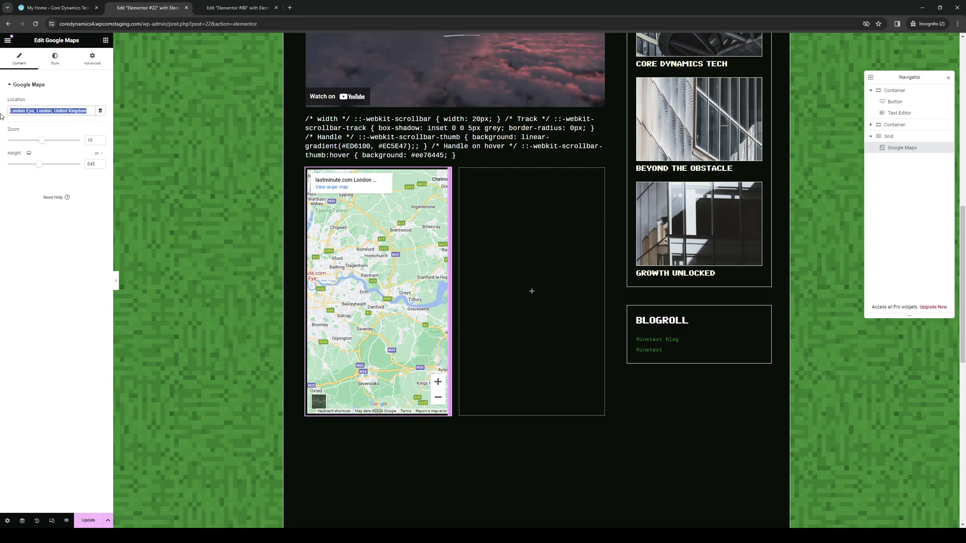
type("los angel")
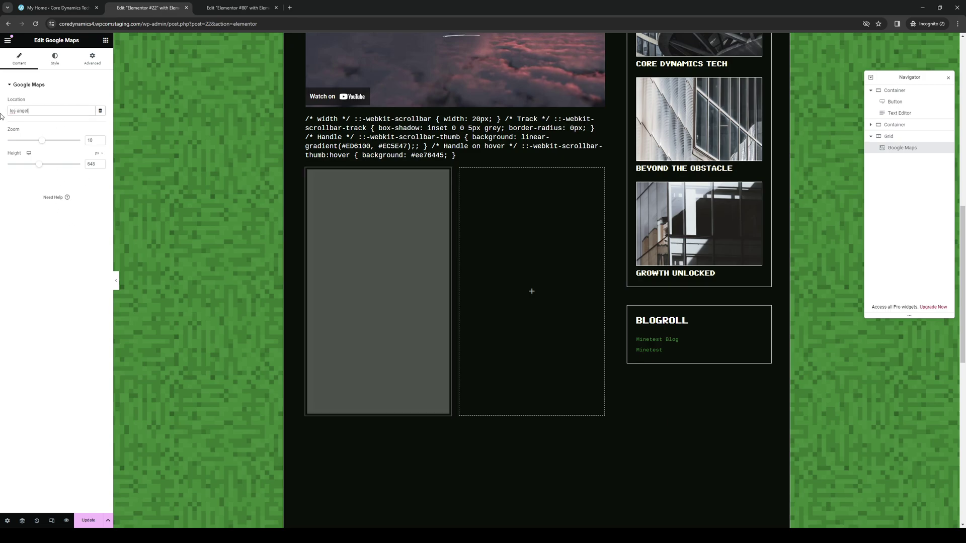
type("es")
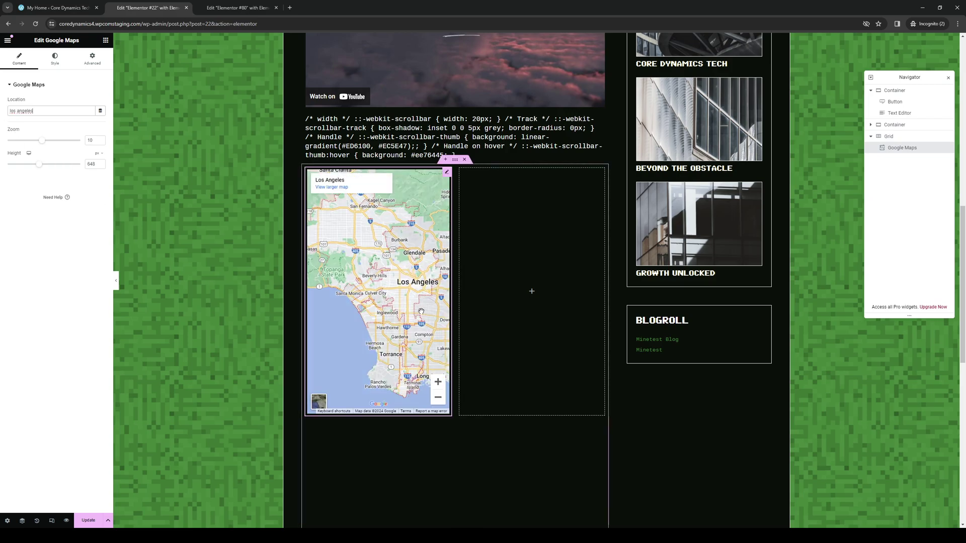
scroll(425, 313, "up", 1)
scroll(425, 313, "down", 1)
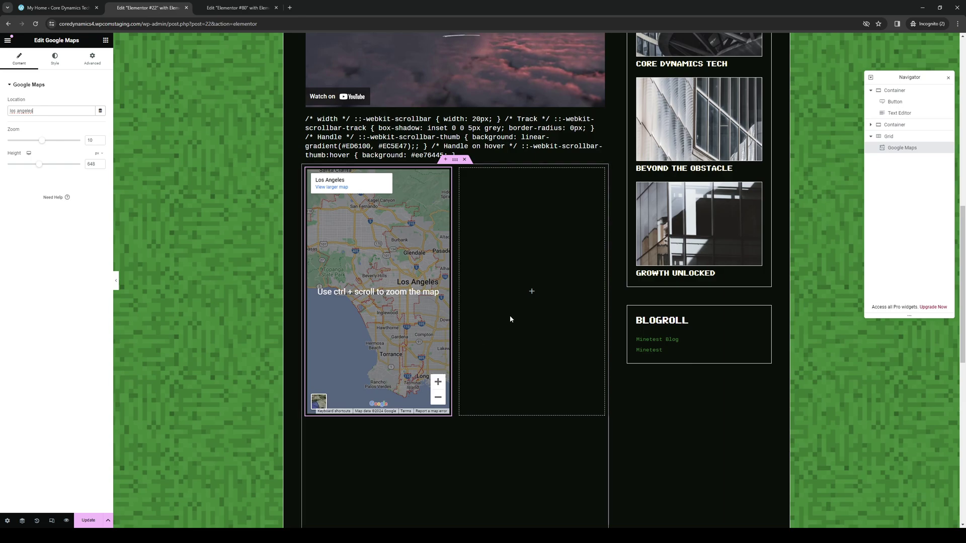